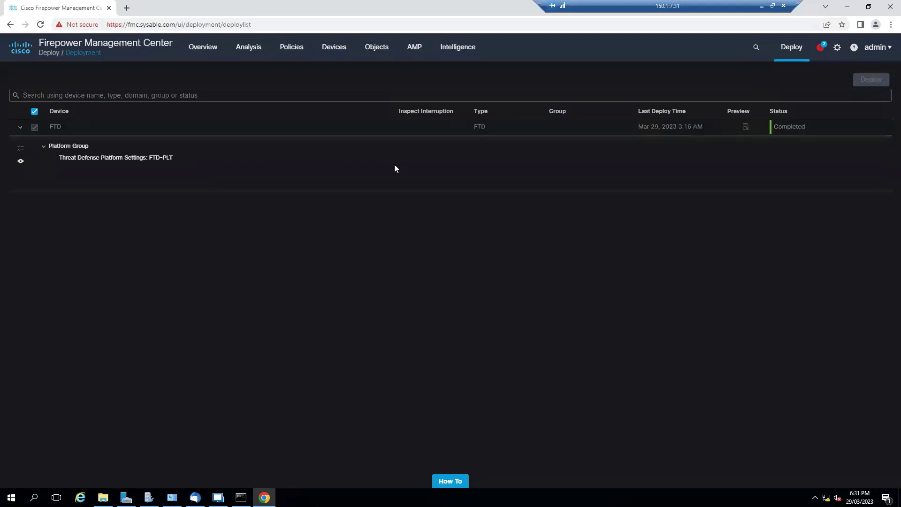
# Bring the FMC Deployment page, showing FTD deployment Completed, to the front
pyautogui.moveTo(336, 55)
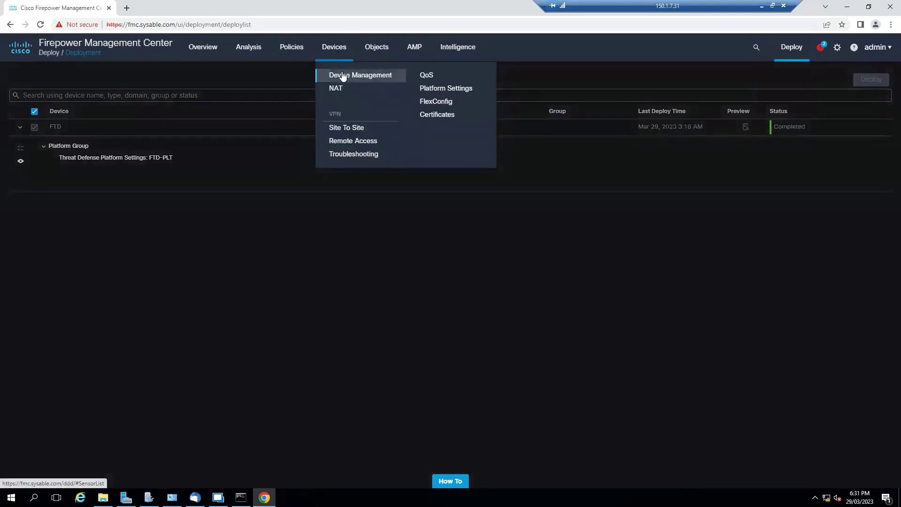
# Open Policies > Network Discovery to view the 0.0.0.0/0 and ::/0 discovery rule
pyautogui.moveTo(293, 50)
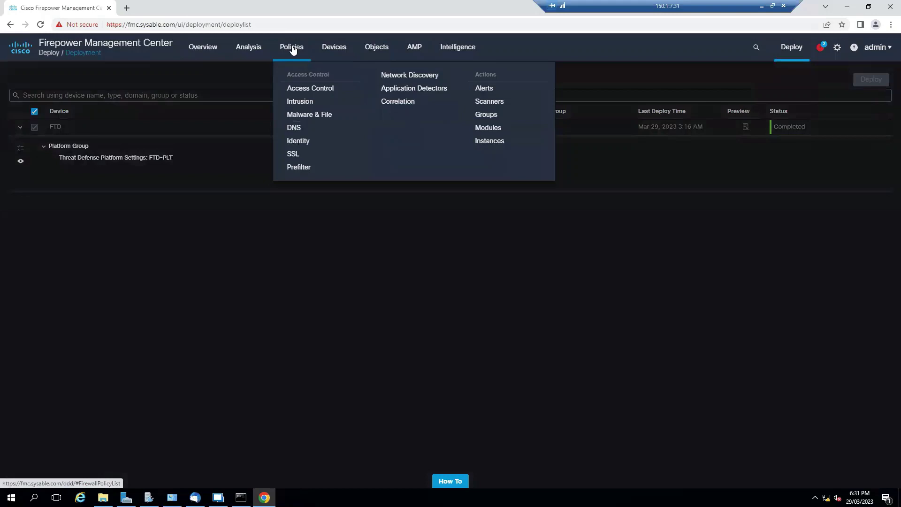
pyautogui.click(425, 77)
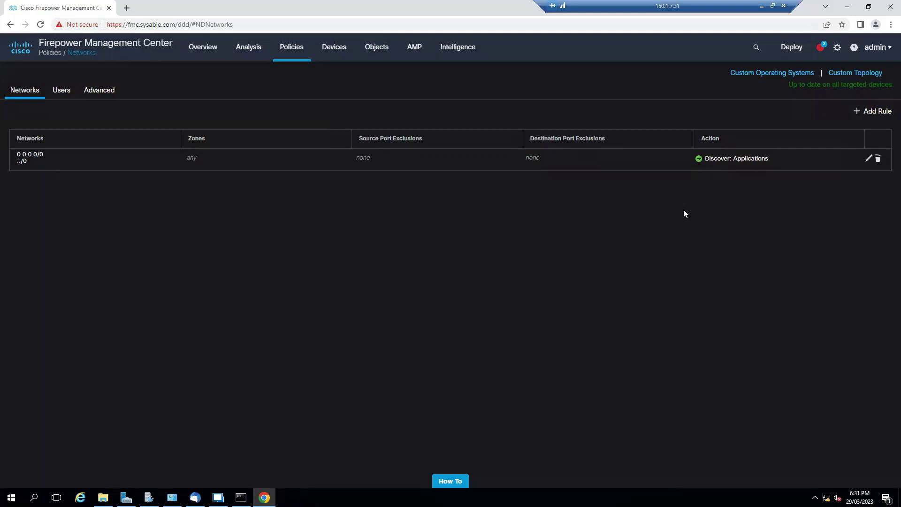
# Edit the discovery rule and add the inside and DMZ zones to it
pyautogui.click(868, 159)
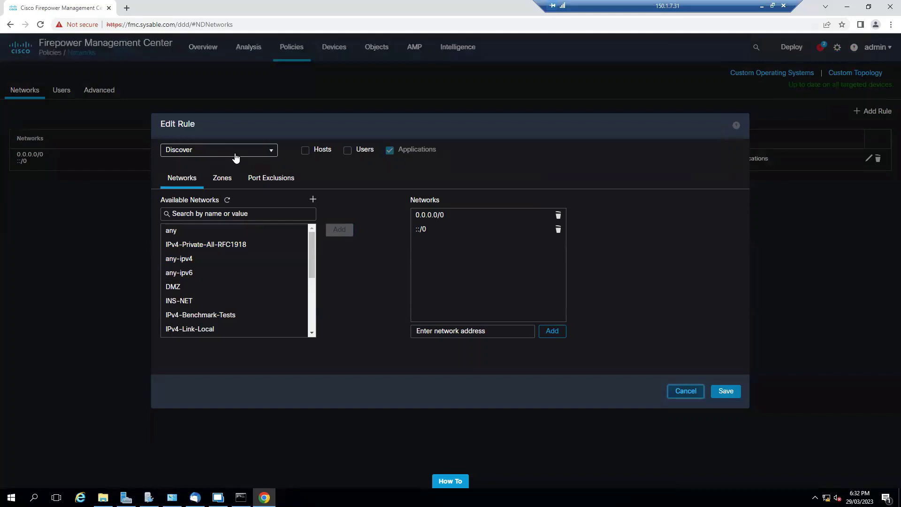
pyautogui.click(438, 220)
pyautogui.click(441, 228)
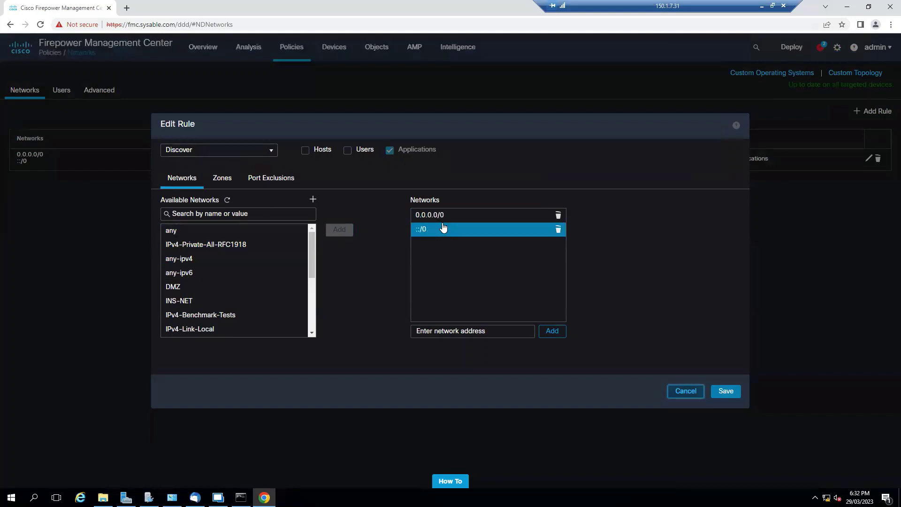
pyautogui.click(221, 184)
pyautogui.click(187, 244)
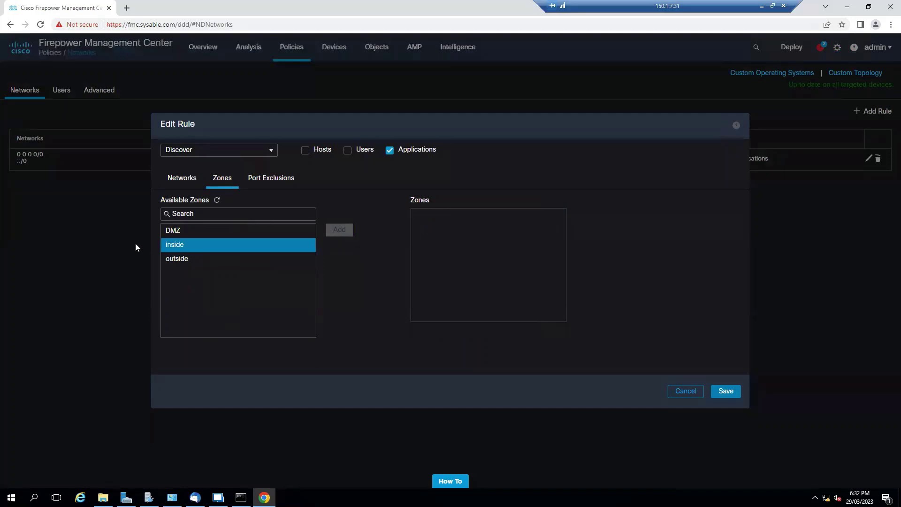
pyautogui.click(339, 230)
pyautogui.click(271, 233)
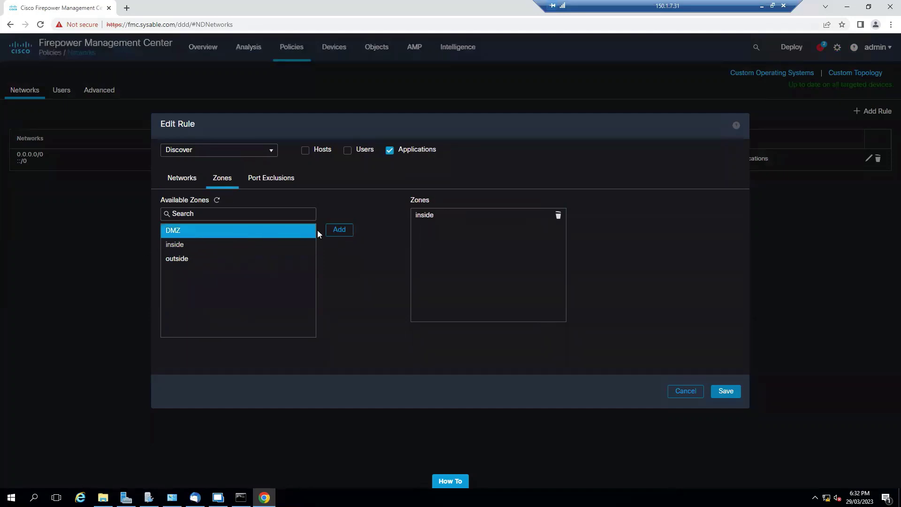
pyautogui.click(339, 229)
pyautogui.keyDown('ctrl'); pyautogui.click(201, 246); pyautogui.keyUp('ctrl')
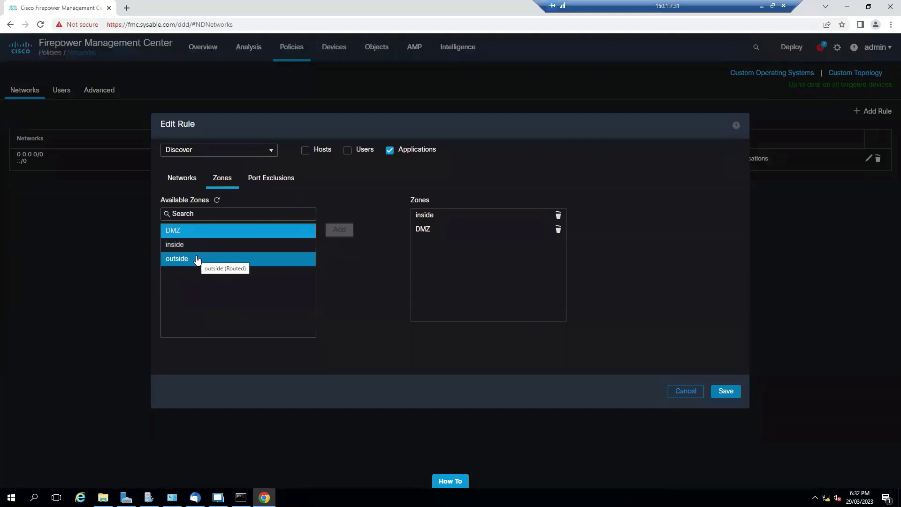
# Enable Hosts and Users discovery on the rule and save it
pyautogui.click(268, 182)
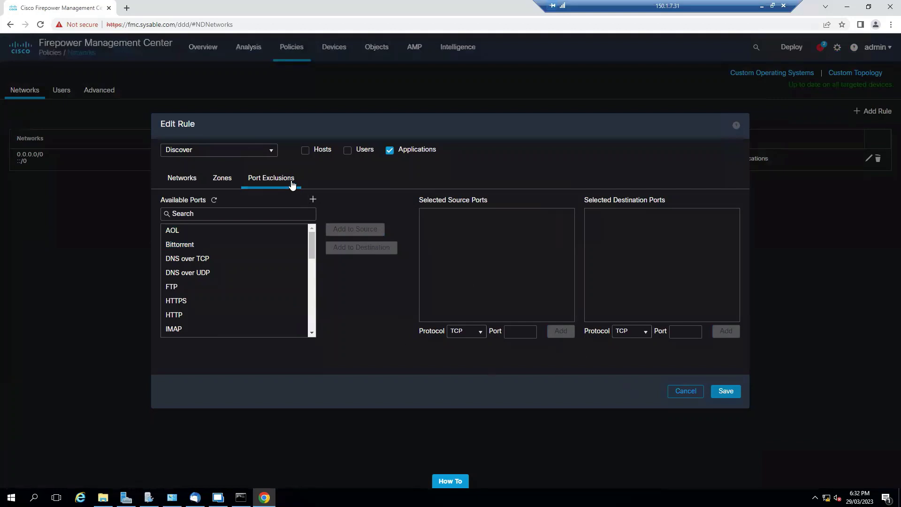
pyautogui.click(305, 150)
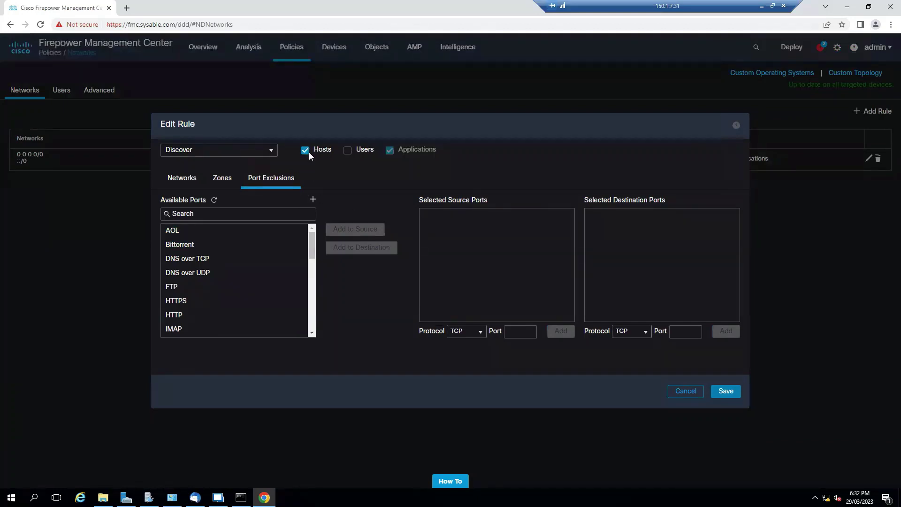
pyautogui.click(347, 152)
pyautogui.click(725, 390)
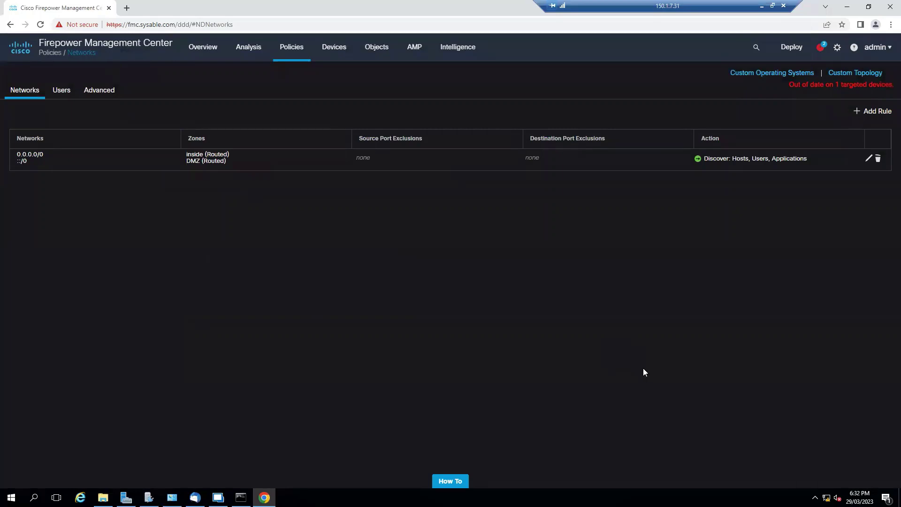
# Deploy the Network Discovery change to FTD, then switch to Remote Desktop Manager
pyautogui.click(790, 57)
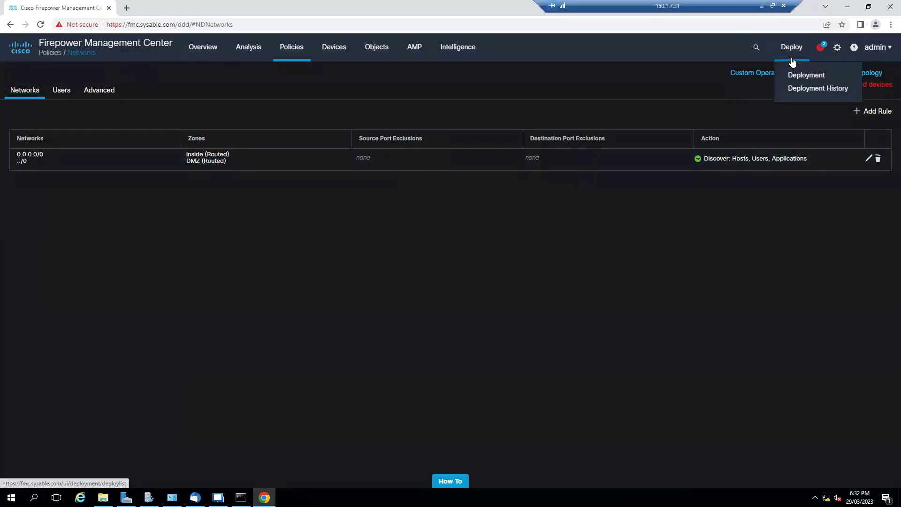
pyautogui.click(796, 74)
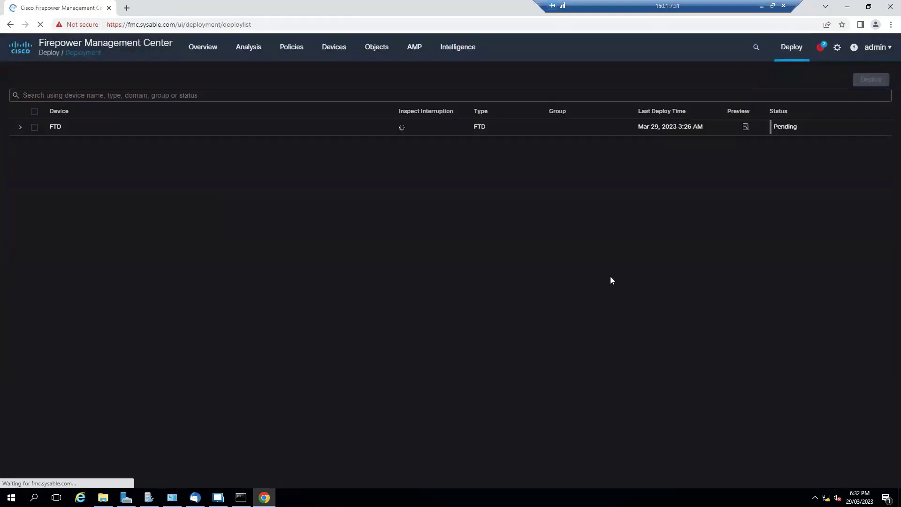
pyautogui.click(34, 127)
pyautogui.click(20, 129)
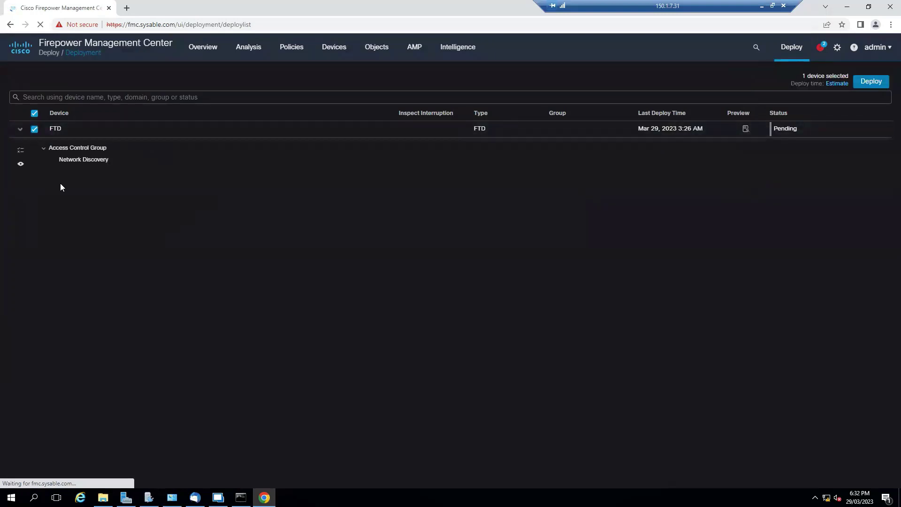
pyautogui.click(870, 81)
pyautogui.click(515, 288)
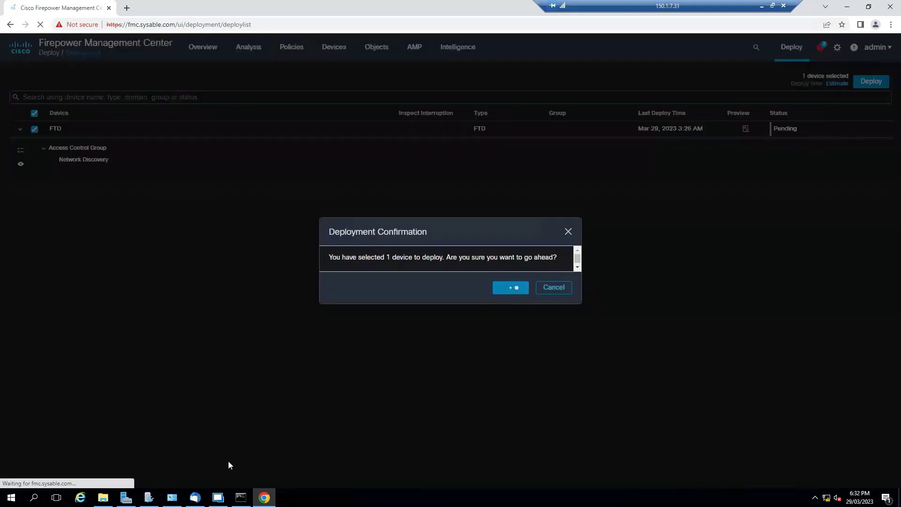
pyautogui.click(218, 497)
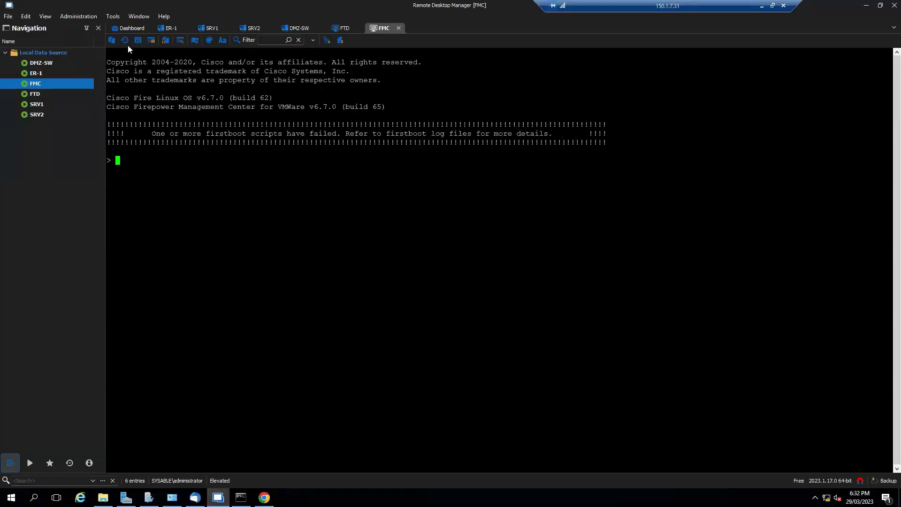
# Create a new standalone Microsoft Remote Desktop (RDP) entry
pyautogui.click(137, 32)
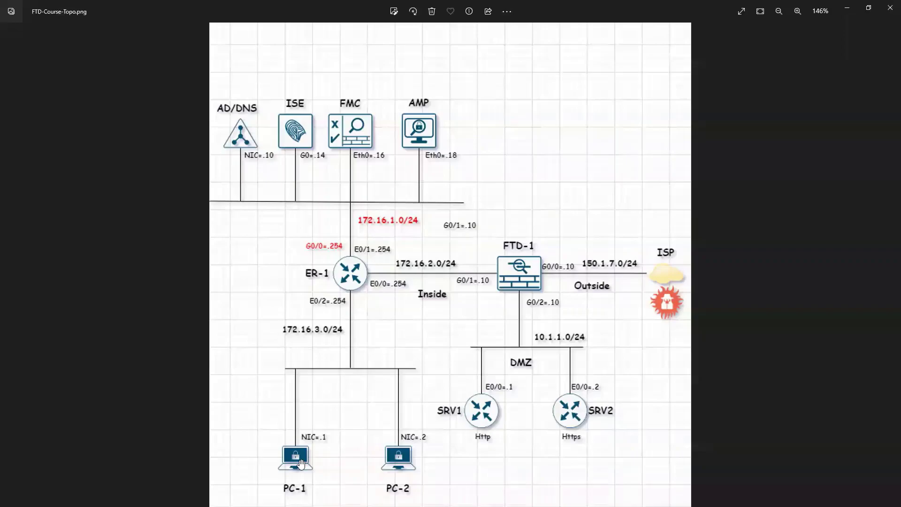
pyautogui.click(847, 8)
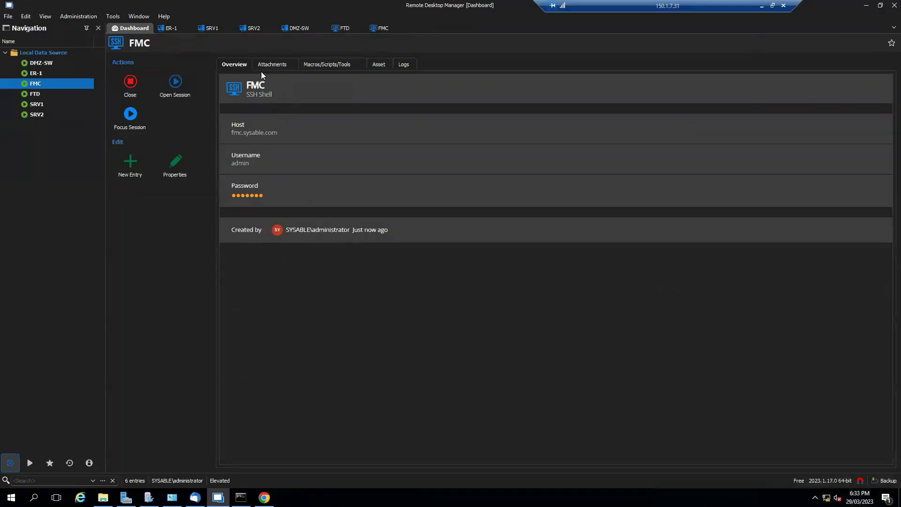
pyautogui.click(136, 163)
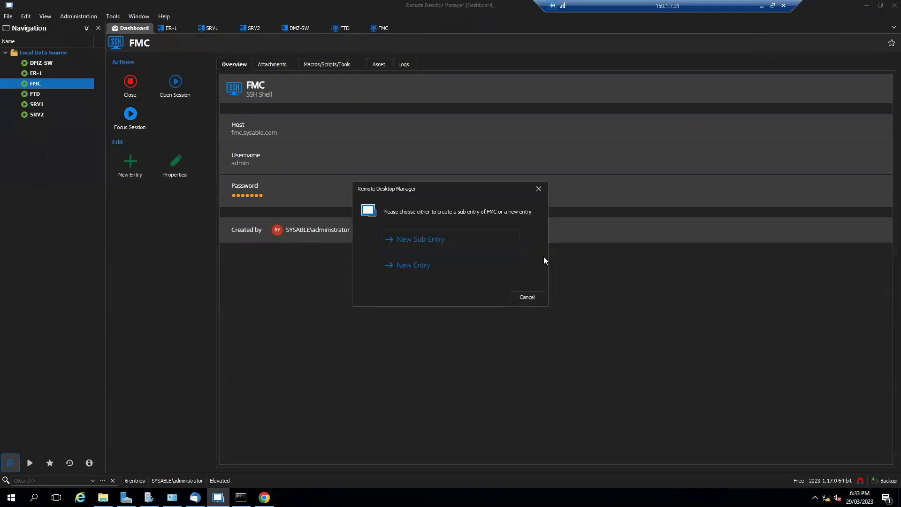
pyautogui.click(416, 266)
pyautogui.click(425, 217)
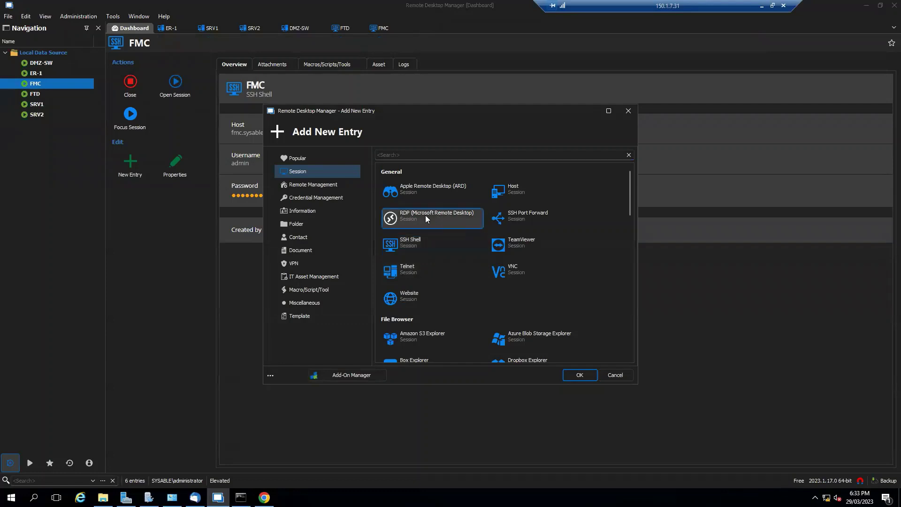
pyautogui.click(579, 375)
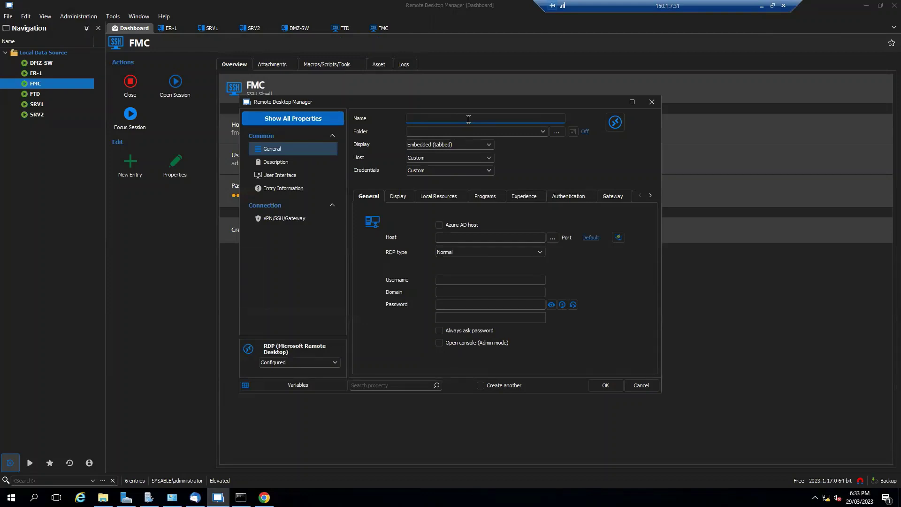
# Name the entry PC-1 and set its host to 150.1.7.41
pyautogui.write('C-1')
pyautogui.click(477, 236)
pyautogui.write('PC-1')
pyautogui.press('BackSpace')
pyautogui.press('BackSpace')
pyautogui.press('BackSpace')
pyautogui.write('150.1.7.41')
# Enter username admin and paste the account password, leaving the domain field empty
pyautogui.click(503, 276)
pyautogui.write('admin')
pyautogui.press('Tab')
pyautogui.write('Cisc0123')
pyautogui.hotkey('ctrl', 'a')
pyautogui.press('BackSpace')
pyautogui.click(481, 306)
pyautogui.hotkey('ctrl', 'v')
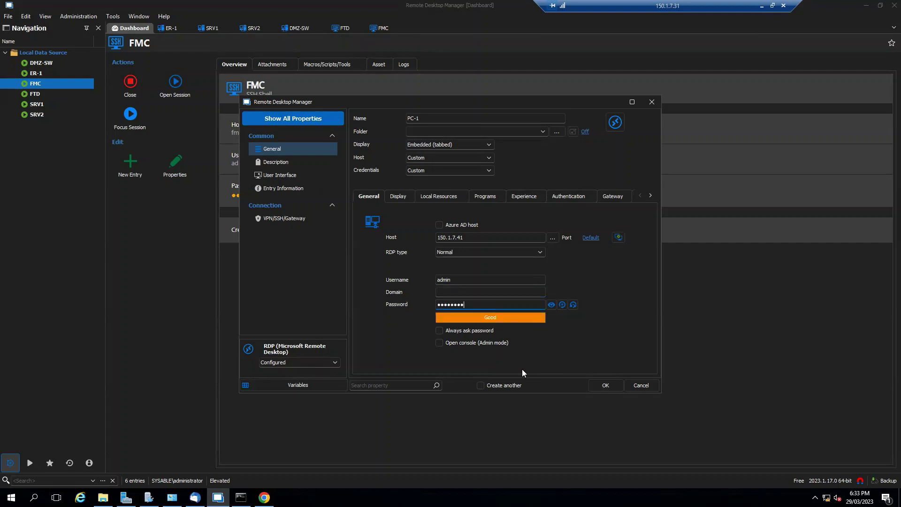
# Save the PC-1 entry and return to the FMC page showing deployment In Progress (25%)
pyautogui.click(606, 385)
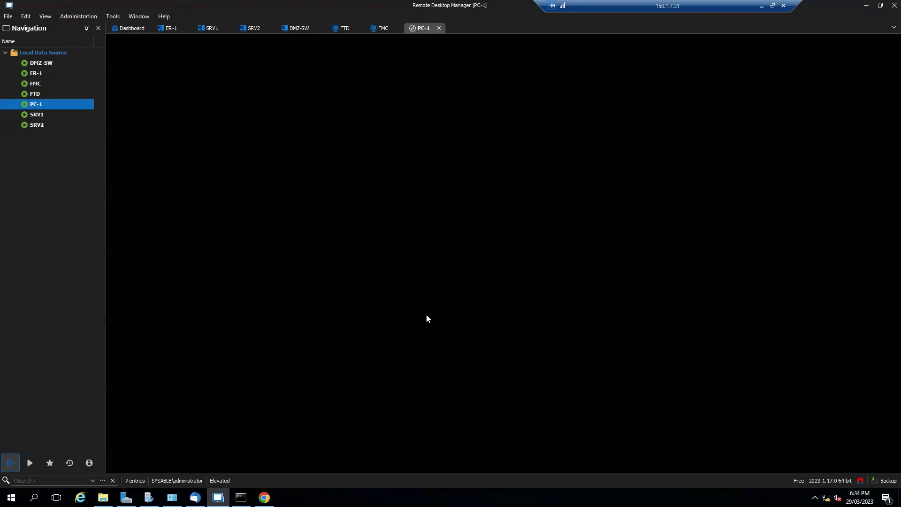
pyautogui.click(265, 497)
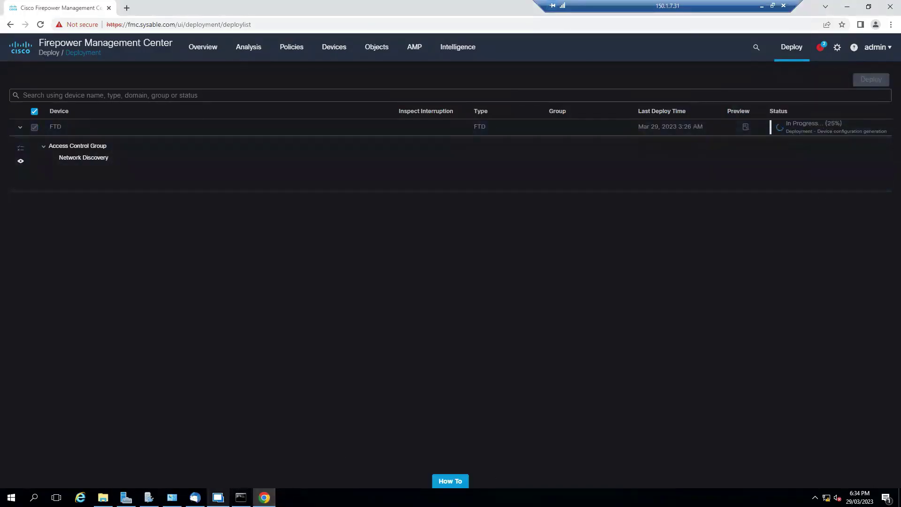
# Return to the connected PC-1 remote desktop while FTD deployment is in progress
pyautogui.click(241, 497)
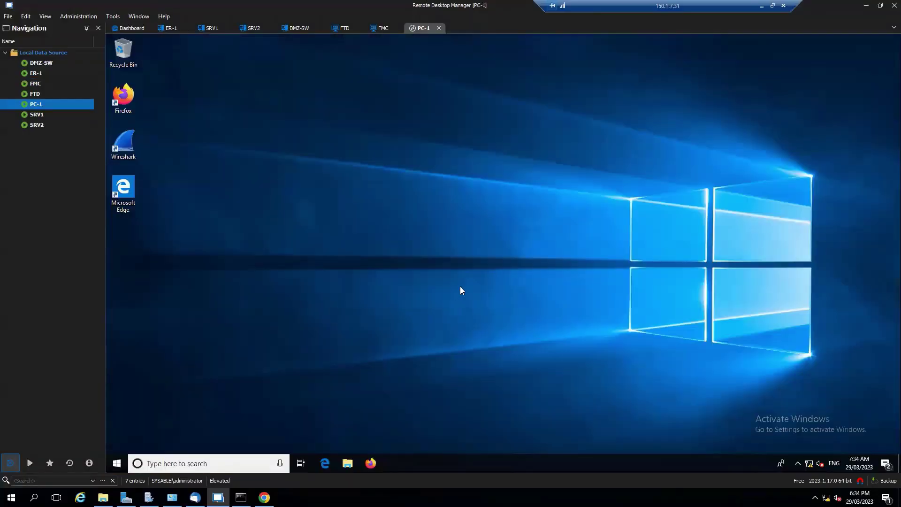
# Refresh PC-1's desktop and launch Command Prompt by searching cmd
pyautogui.rightClick(556, 195)
pyautogui.click(578, 223)
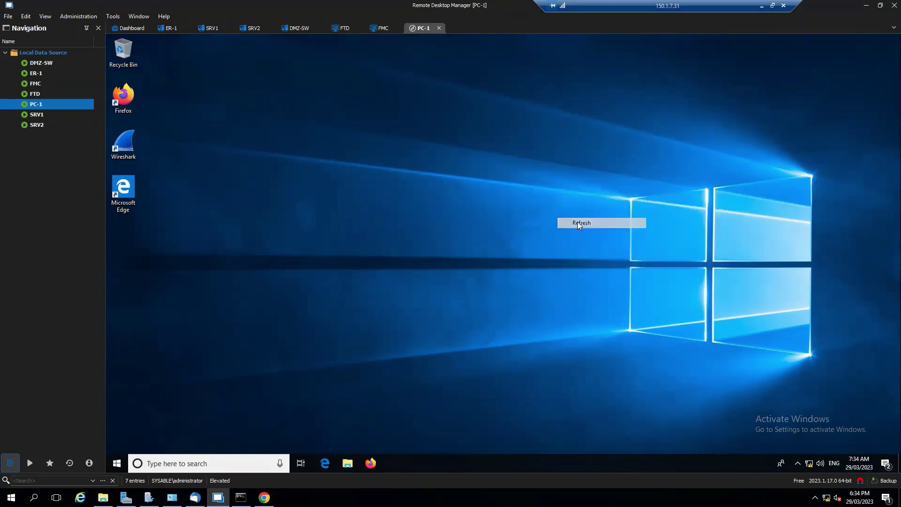
pyautogui.click(199, 463)
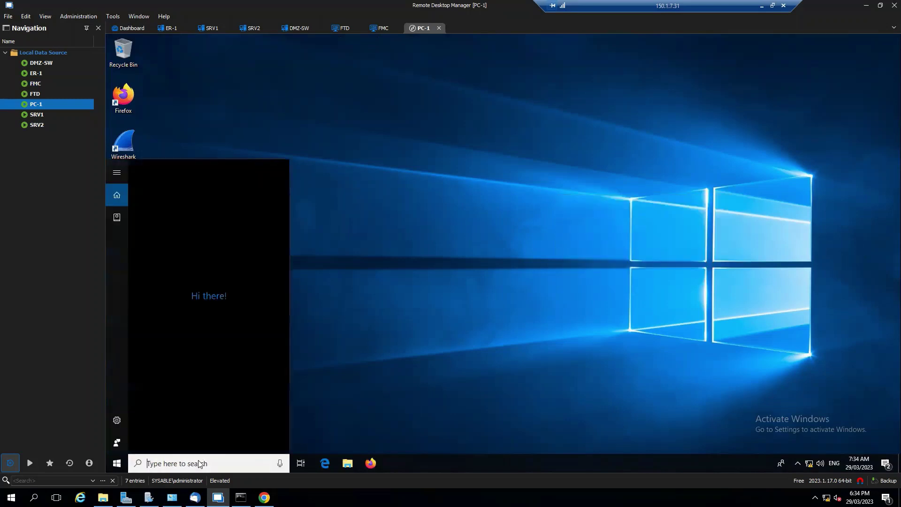
pyautogui.write('cmd')
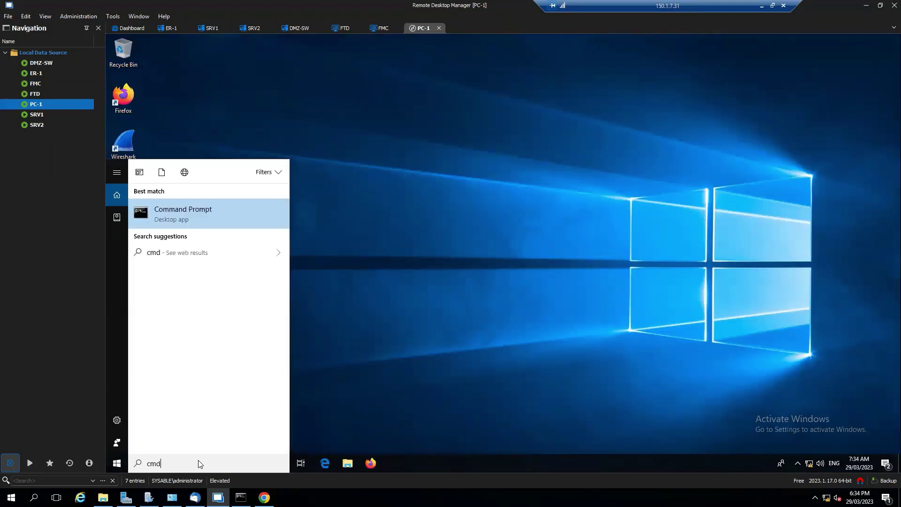
pyautogui.press('Return')
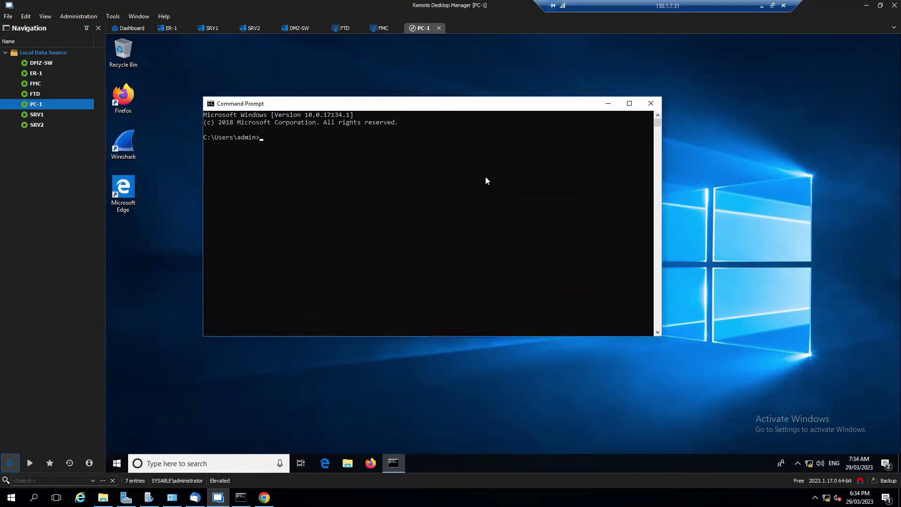
# Ping 172.16.3.254 from PC-1, then view the FMC page showing deployment Completed
pyautogui.write('ping 172.16.3.254')
pyautogui.press('Return')
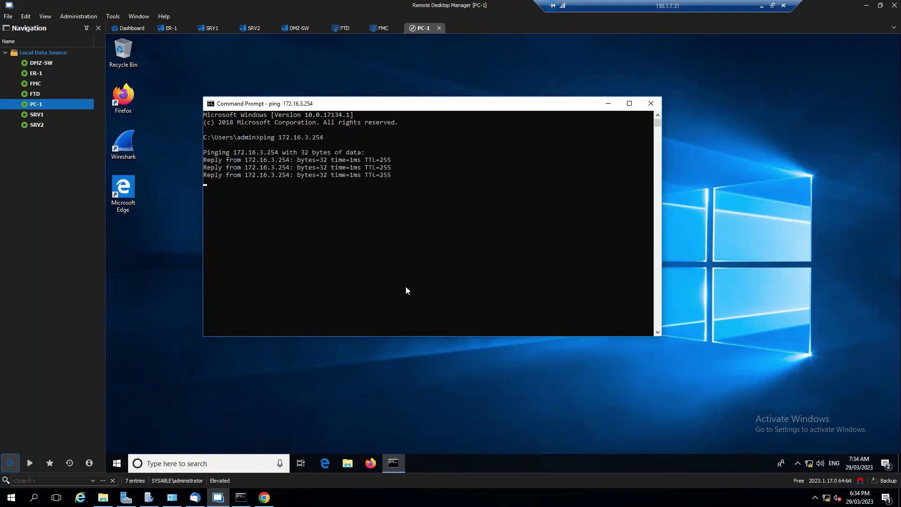
pyautogui.click(264, 497)
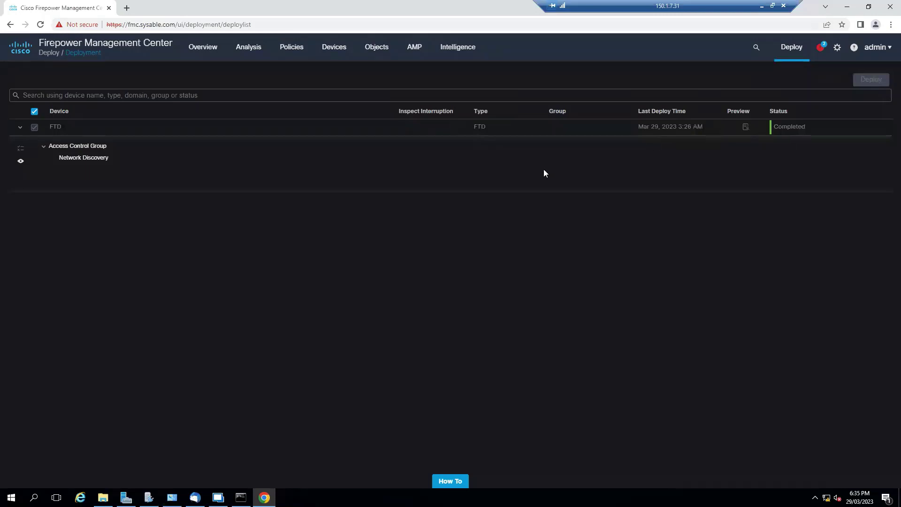
# Ping 172.16.2.10 from the local administrator prompt, then rerun it continuously with -t
pyautogui.click(240, 498)
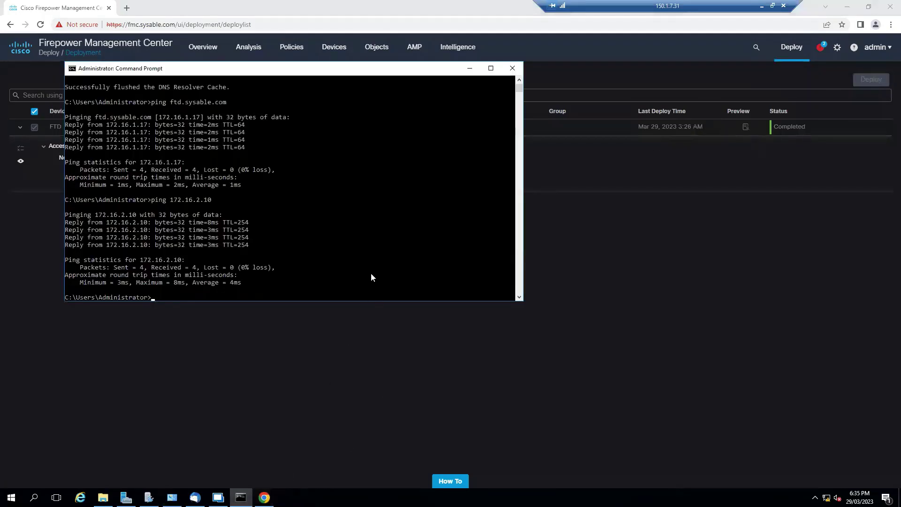
pyautogui.write('ping 172.16.2.10')
pyautogui.press('Return')
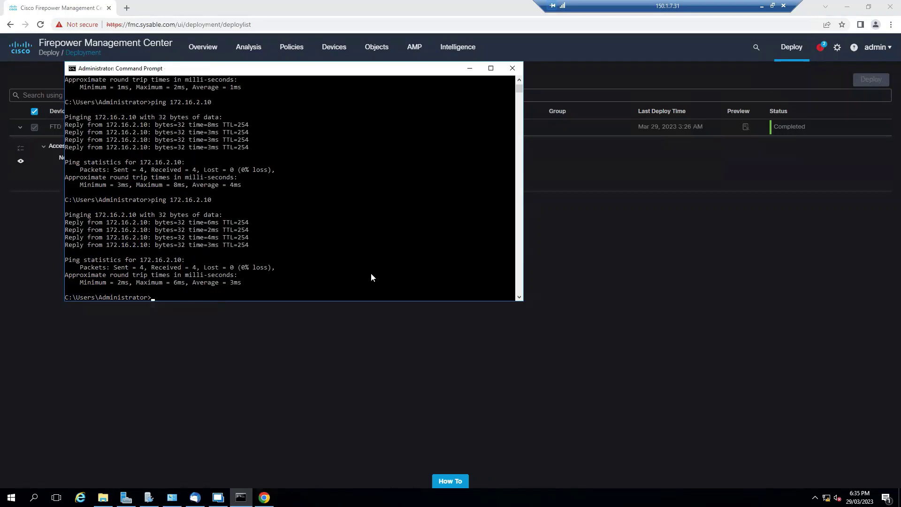
pyautogui.press('Up')
pyautogui.write('-t')
pyautogui.press('Return')
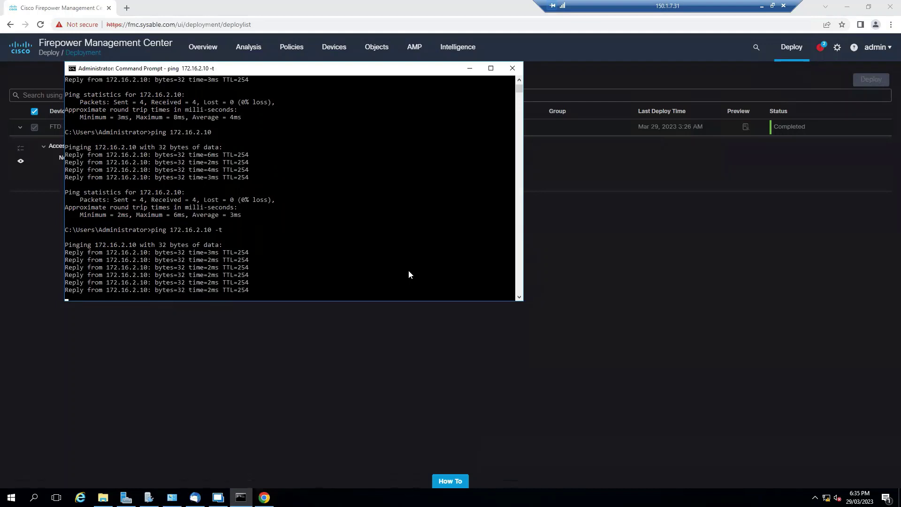
# Open Analysis > Hosts > Network Map, which lists 0 unique hosts
pyautogui.click(633, 315)
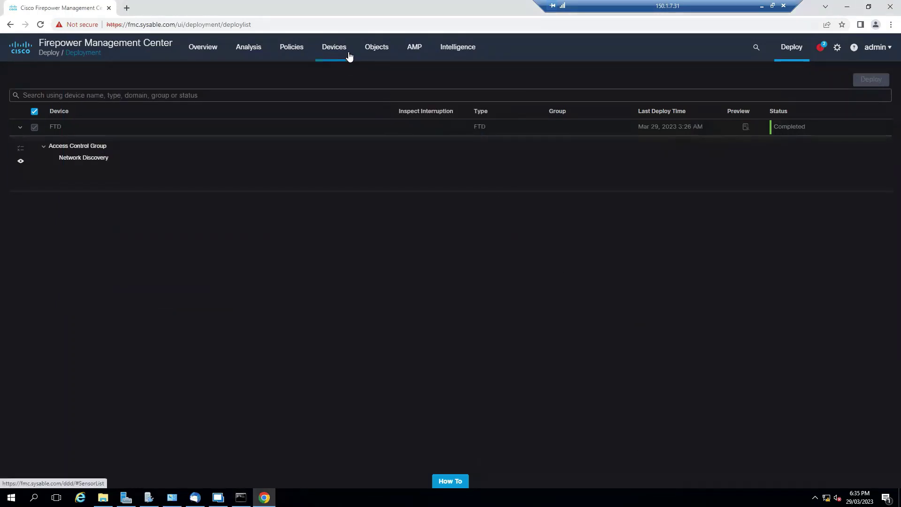
pyautogui.click(245, 50)
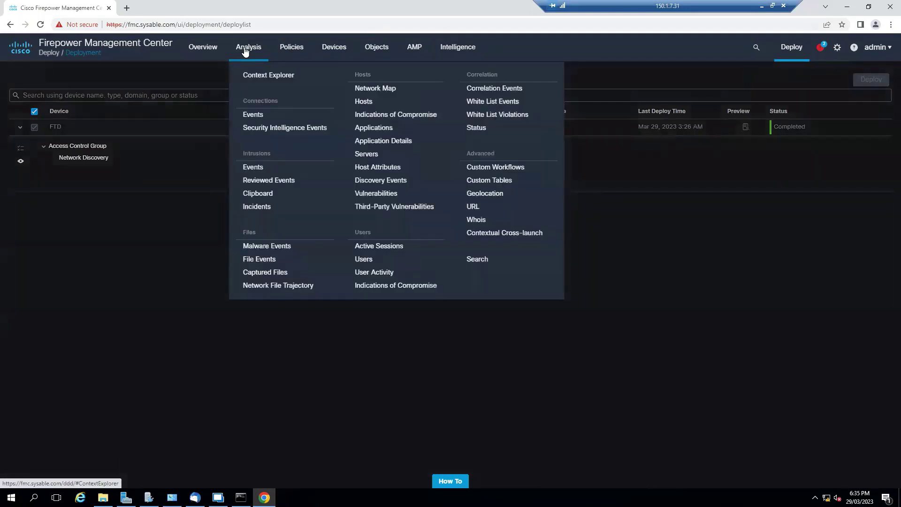
pyautogui.click(381, 89)
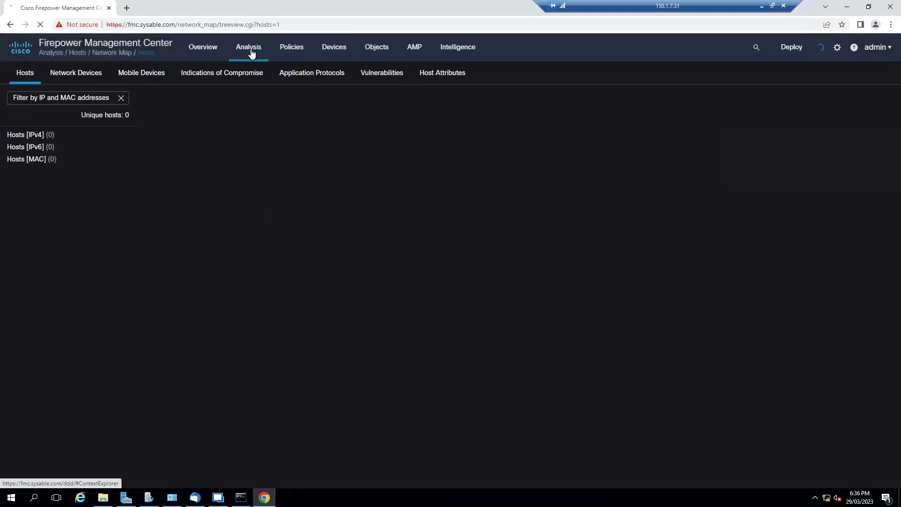
pyautogui.moveTo(251, 53)
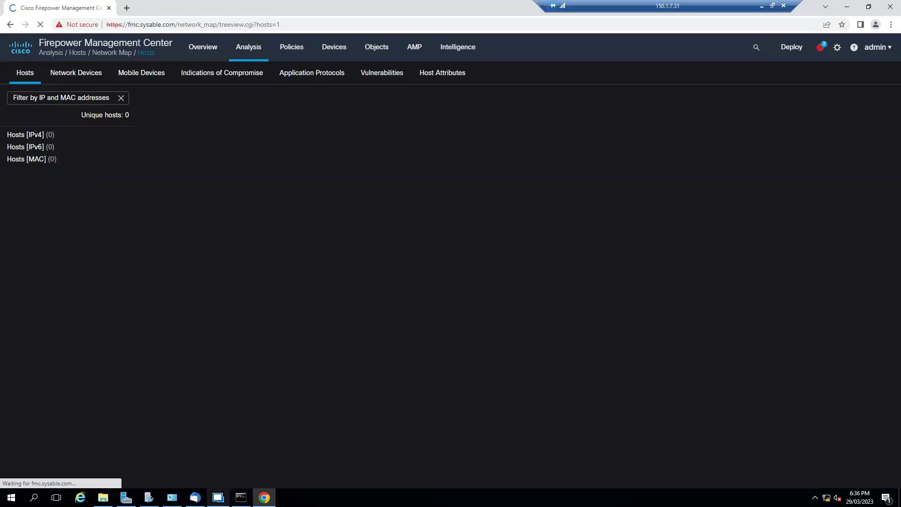
# Rerun the ping to 172.16.3.254 in PC-1's command prompt
pyautogui.click(218, 497)
pyautogui.click(395, 264)
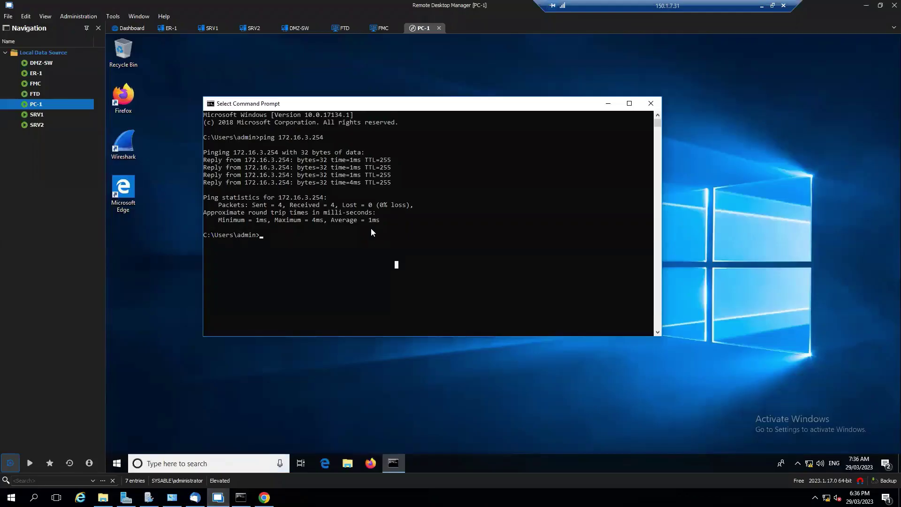
pyautogui.scroll(-2, 360, 210)
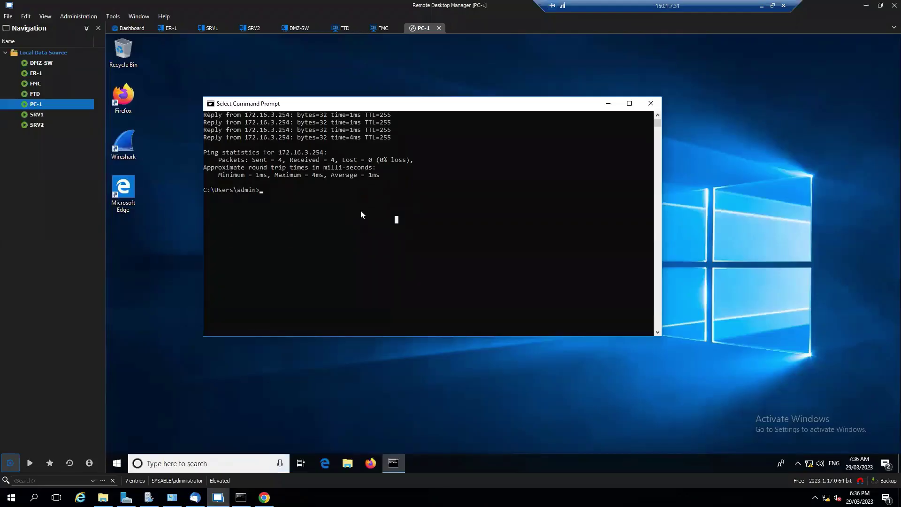
pyautogui.press('Return')
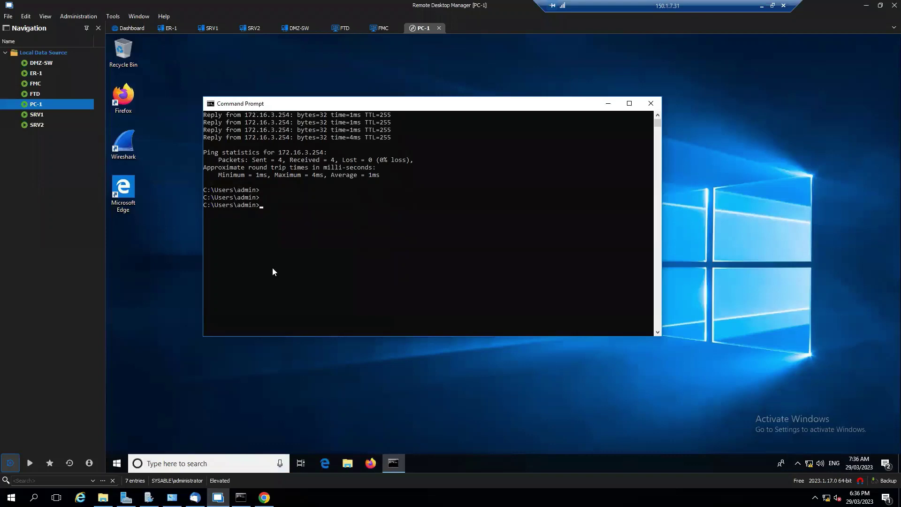
pyautogui.press('Return')
pyautogui.press('Up')
pyautogui.press('Return')
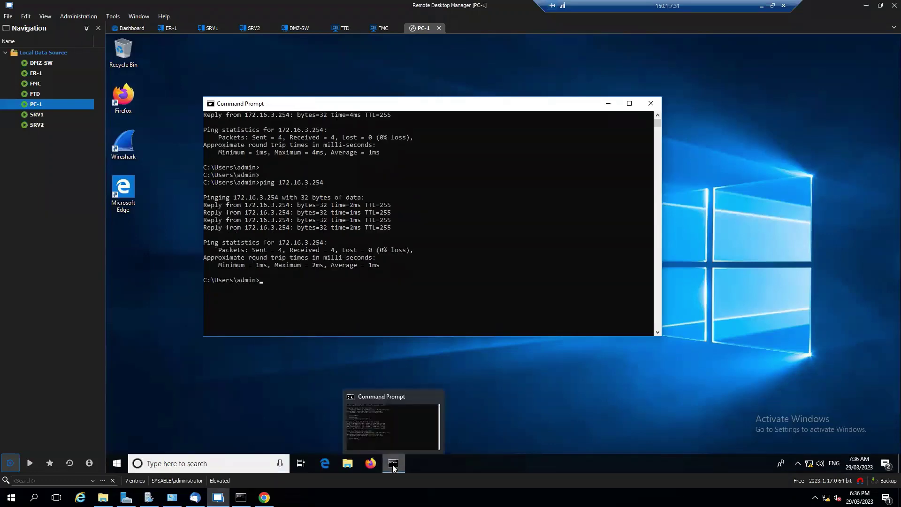
# Stop the local continuous ping to 172.16.2.10 with Ctrl+C and minimize that console
pyautogui.click(241, 496)
pyautogui.click(291, 230)
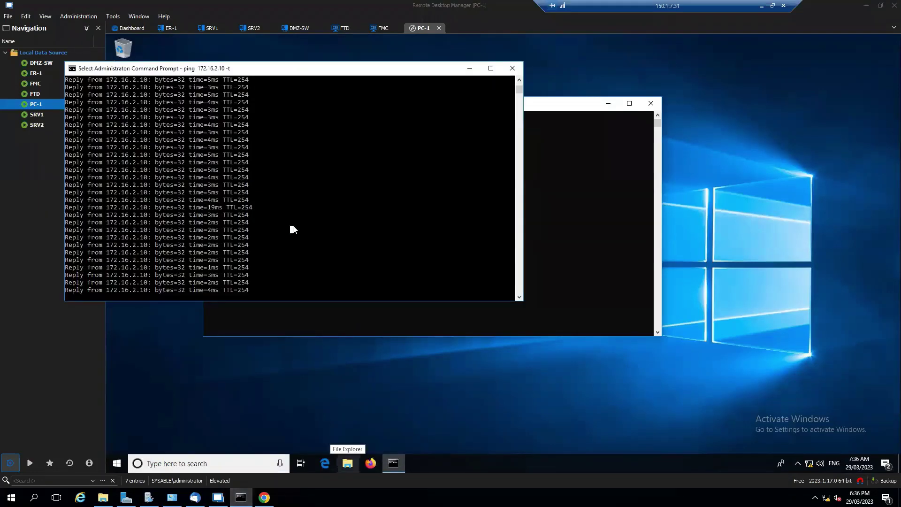
pyautogui.press('Escape')
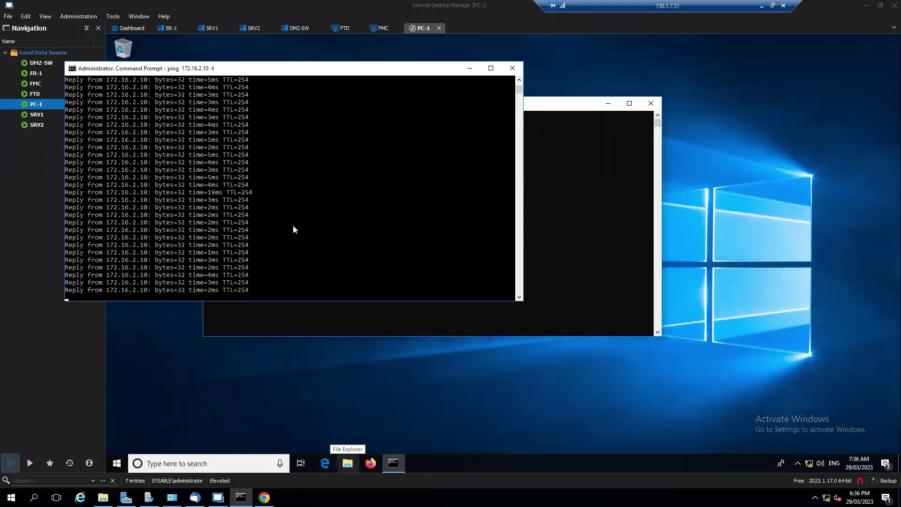
pyautogui.hotkey('ctrl', 'c')
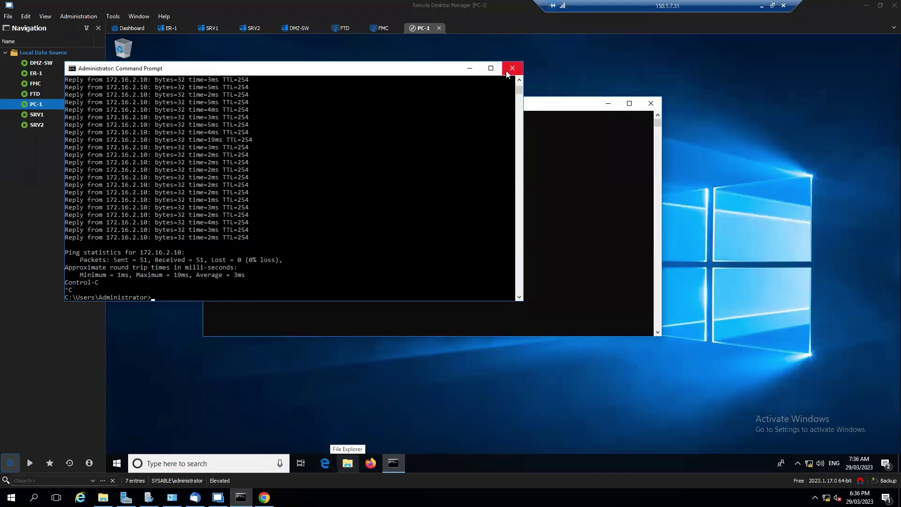
pyautogui.click(469, 68)
# Ping 172.16.2.10 from PC-1, getting 4 of 4 replies with 0% loss
pyautogui.click(472, 252)
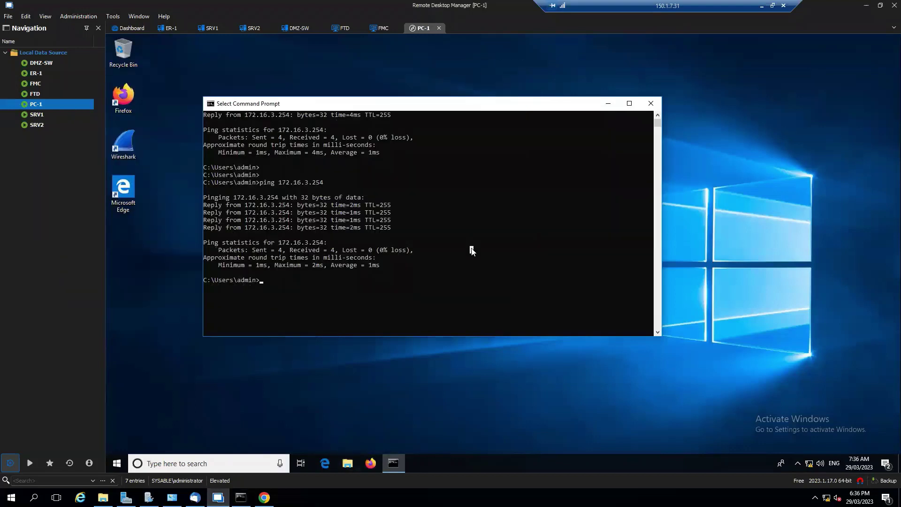
pyautogui.write('ping 172.16.2.10')
pyautogui.press('Return')
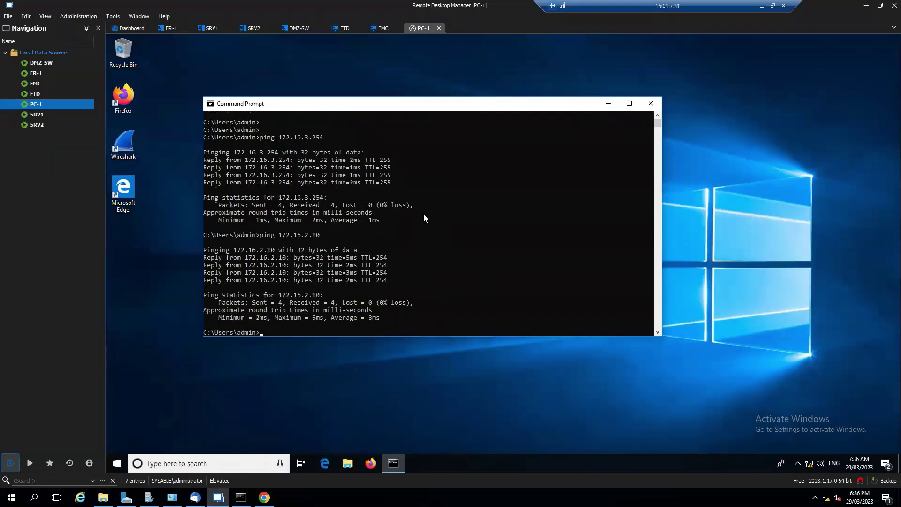
# Back in Chrome's FMC Network Map, check the Network Devices tab; still 0 unique hosts
pyautogui.click(264, 497)
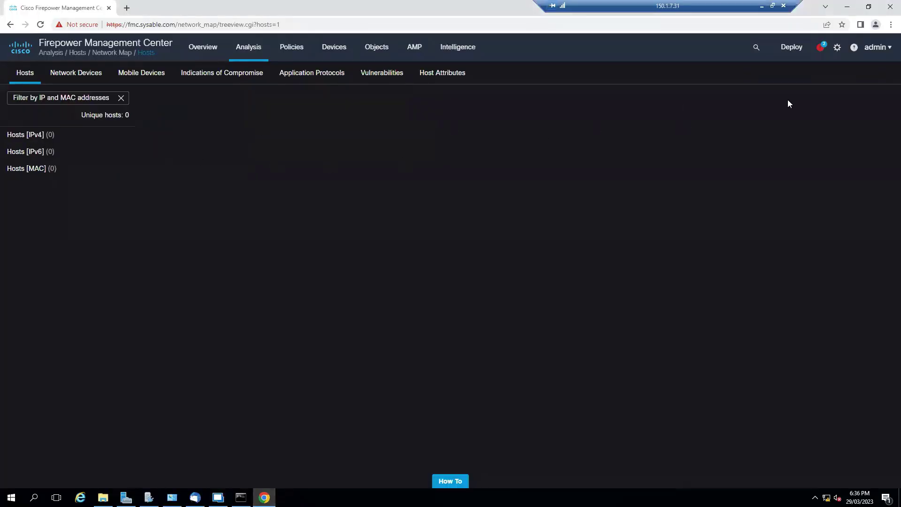
pyautogui.click(81, 83)
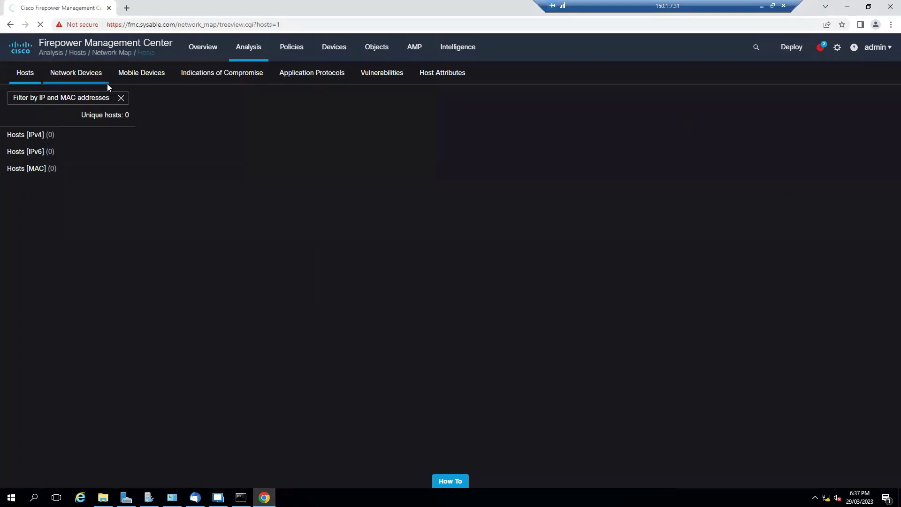